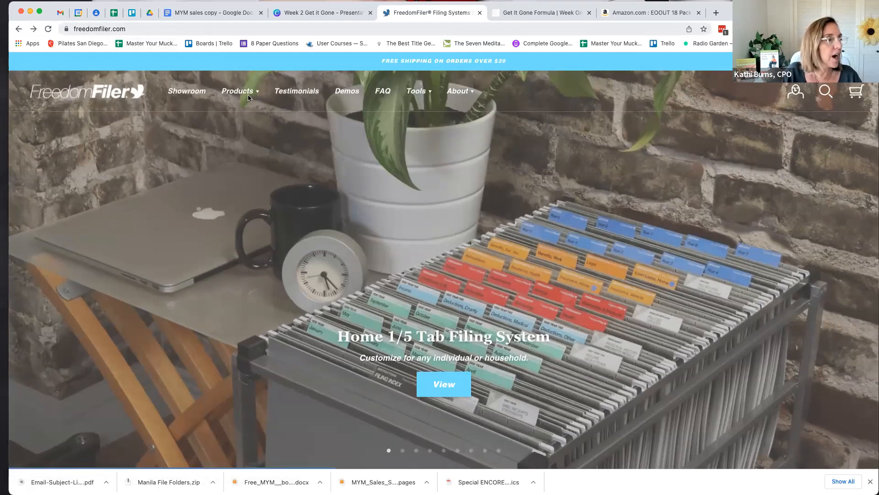
# Open the FreedomFiler site's page of label printing templates
pyautogui.moveTo(247, 94)
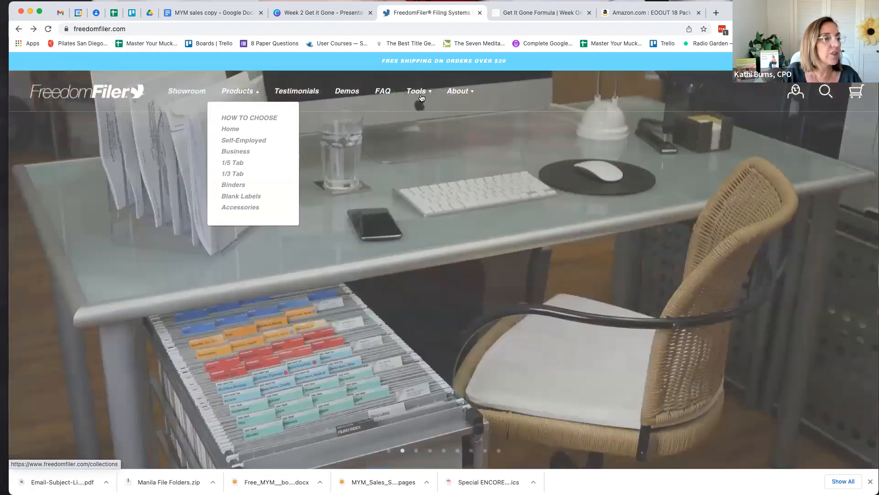
pyautogui.moveTo(422, 95)
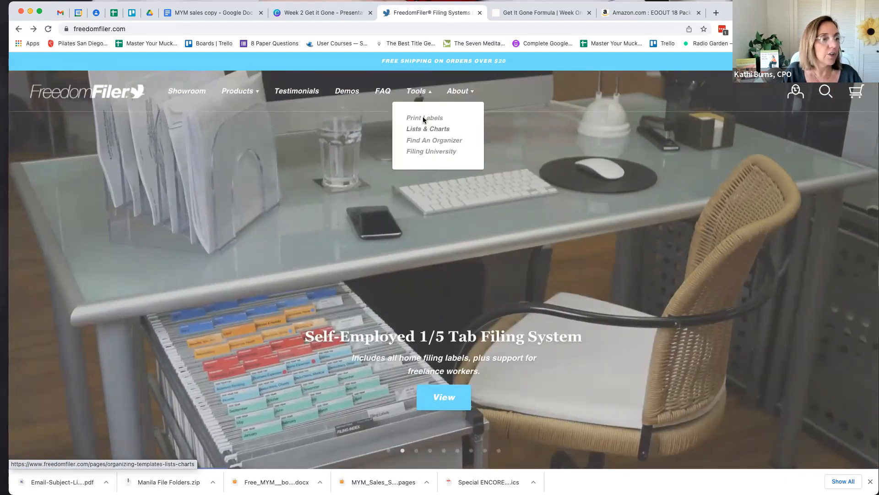
pyautogui.click(423, 118)
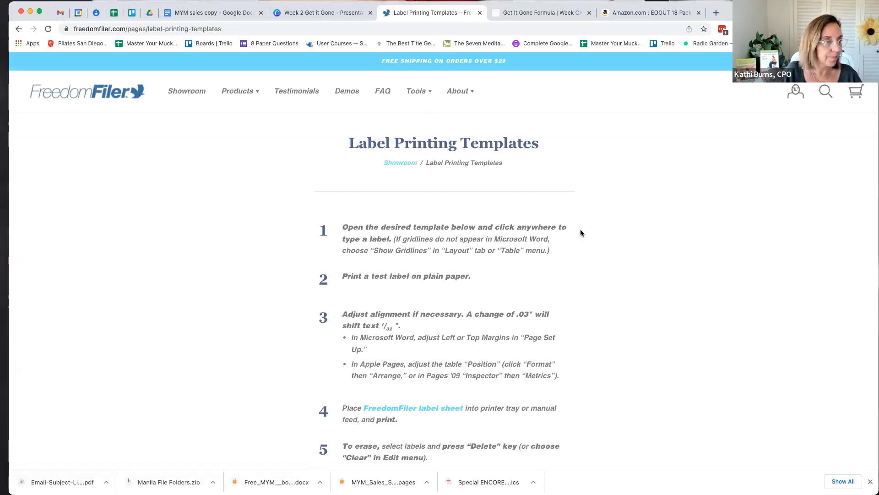
# Download the 1/5-Cut Tab label template for Mac Pages v5.x and open the downloaded file
pyautogui.scroll(-3, 631, 222)
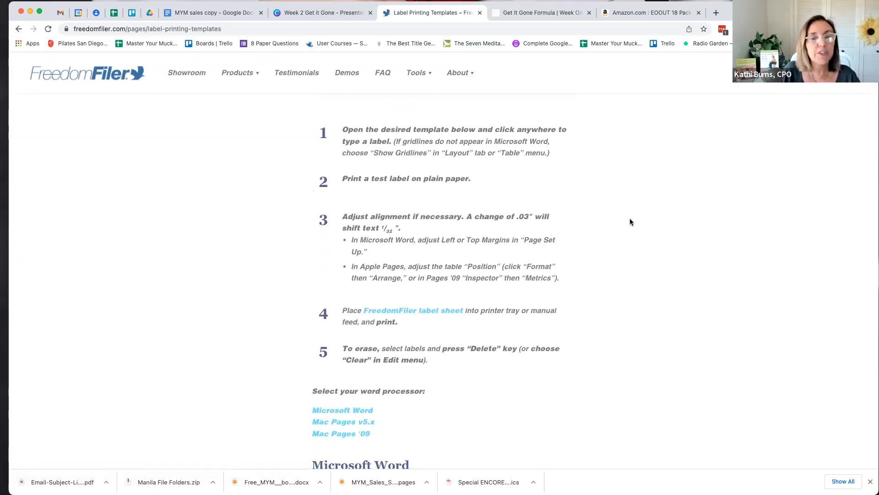
pyautogui.scroll(2, 631, 221)
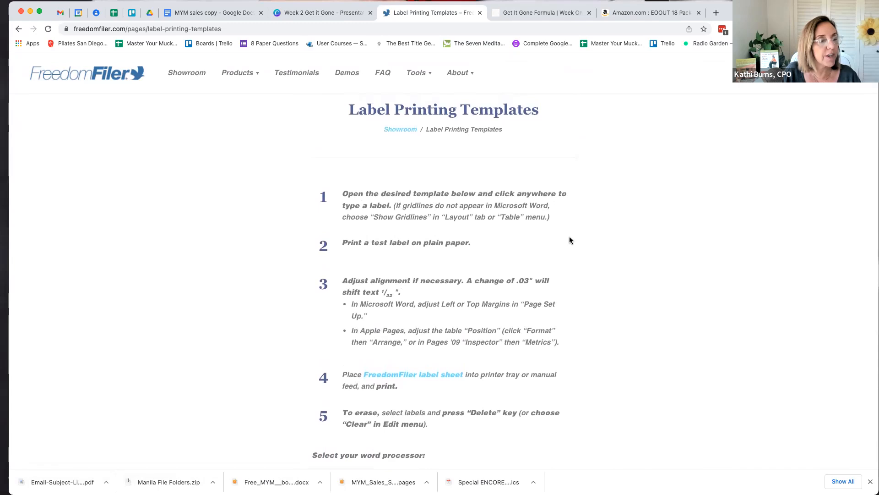
pyautogui.scroll(-5, 569, 240)
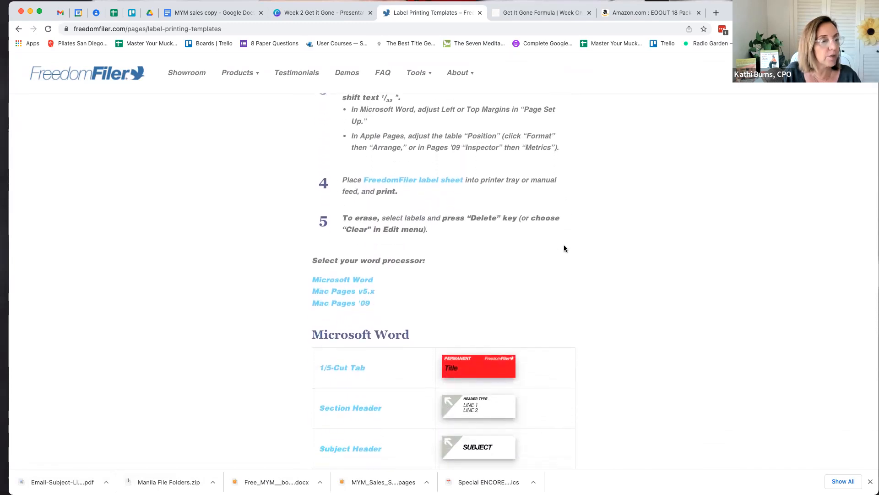
pyautogui.scroll(-3, 564, 247)
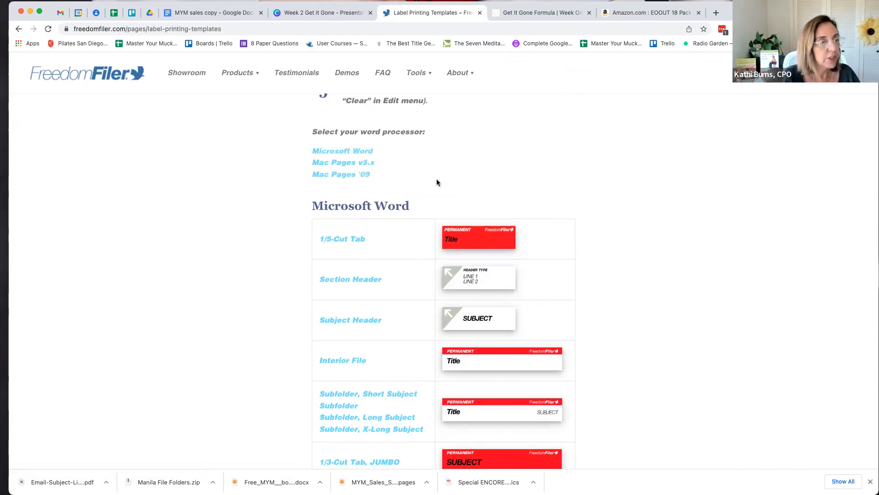
pyautogui.scroll(-1, 436, 181)
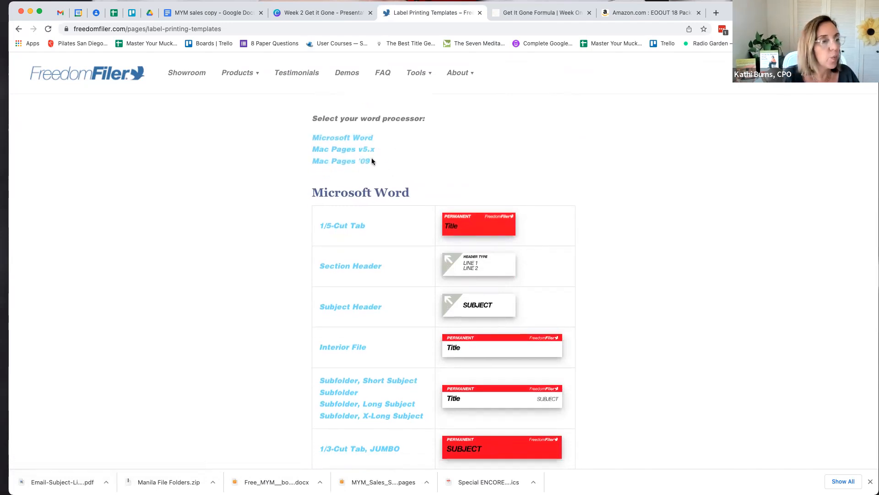
pyautogui.click(344, 149)
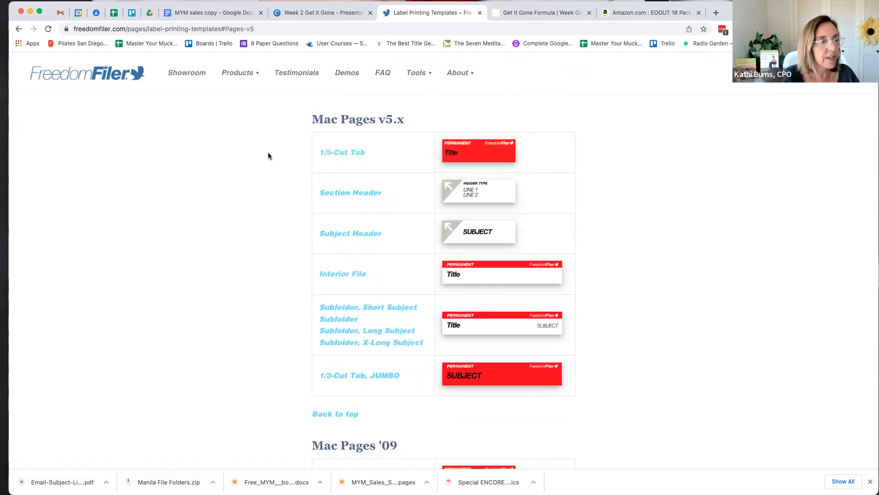
pyautogui.click(348, 152)
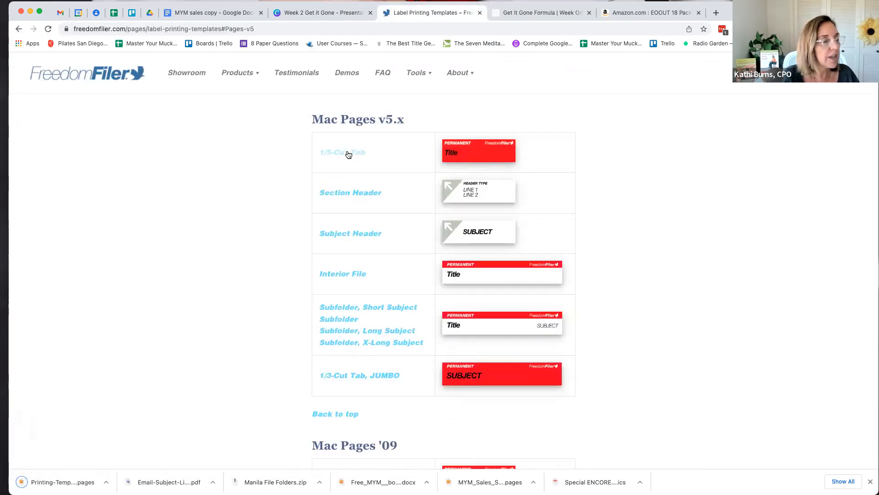
pyautogui.click(75, 484)
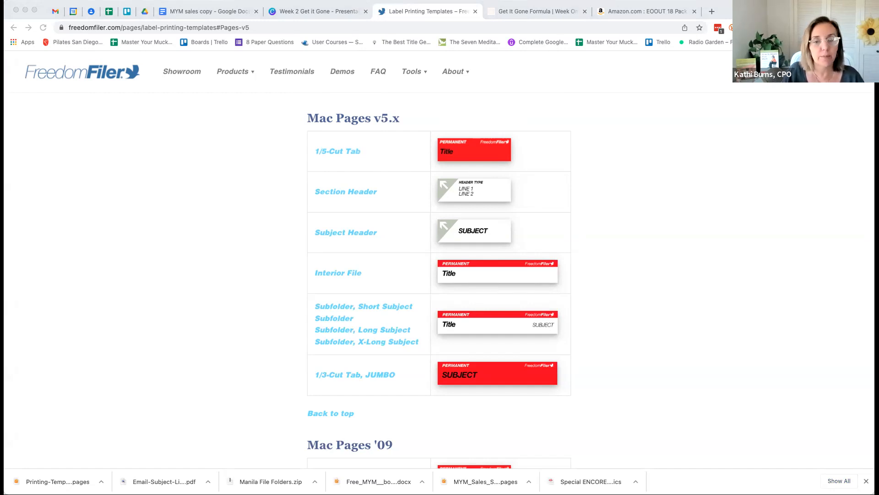
pyautogui.click(363, 5)
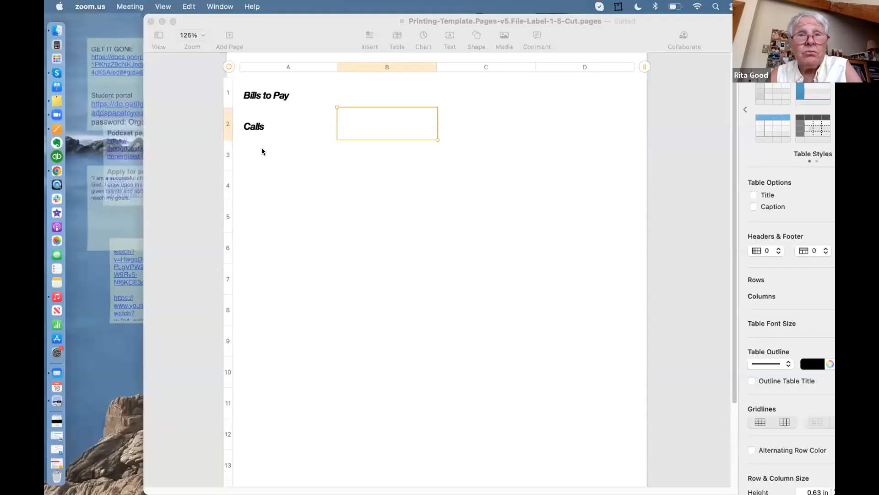
pyautogui.click(363, 180)
pyautogui.click(364, 189)
pyautogui.click(372, 121)
pyautogui.click(373, 96)
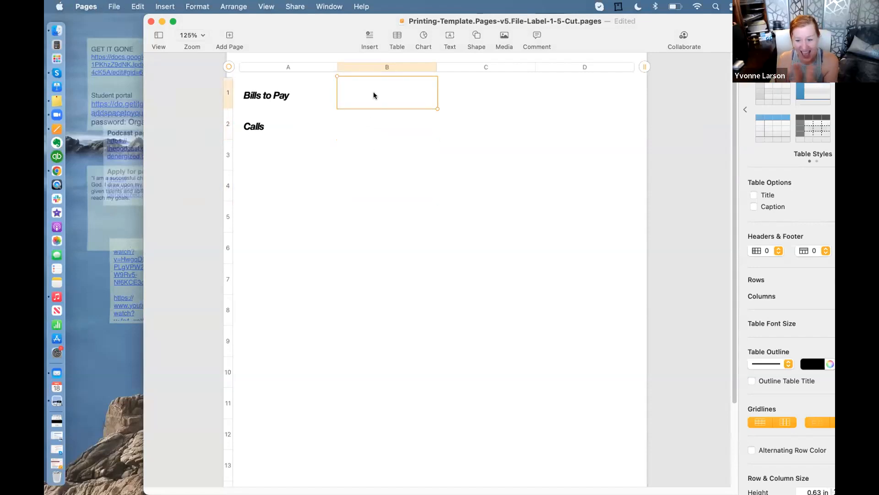
# Enter "Data Ebtry" in cell B1, beside the "Bills to Pay" label
pyautogui.click(266, 95)
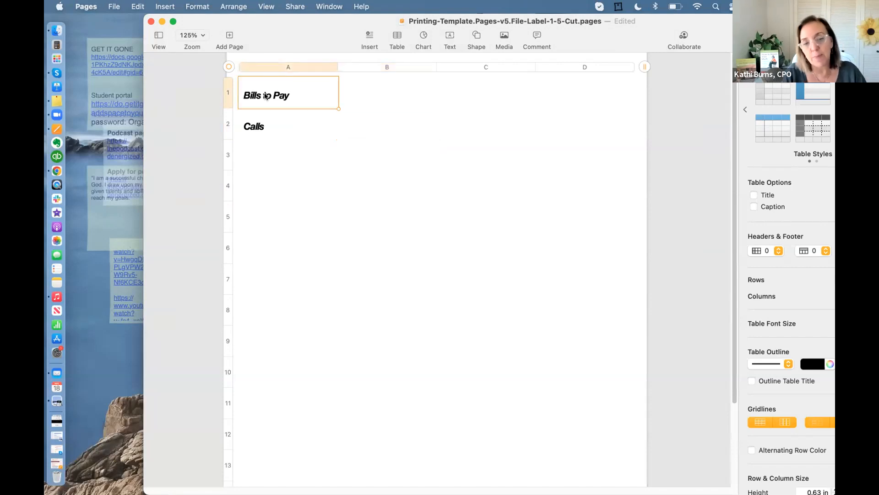
pyautogui.press('Tab')
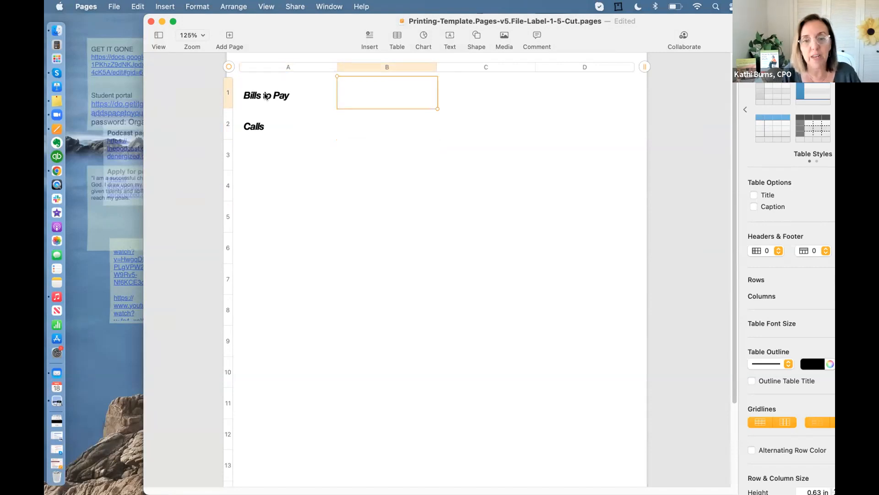
pyautogui.write('Data ')
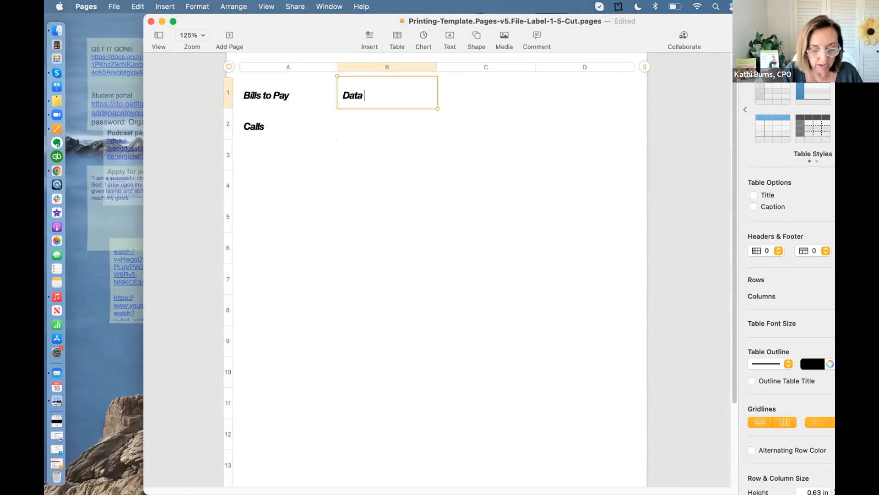
pyautogui.write('Ebtry')
pyautogui.press('Tab')
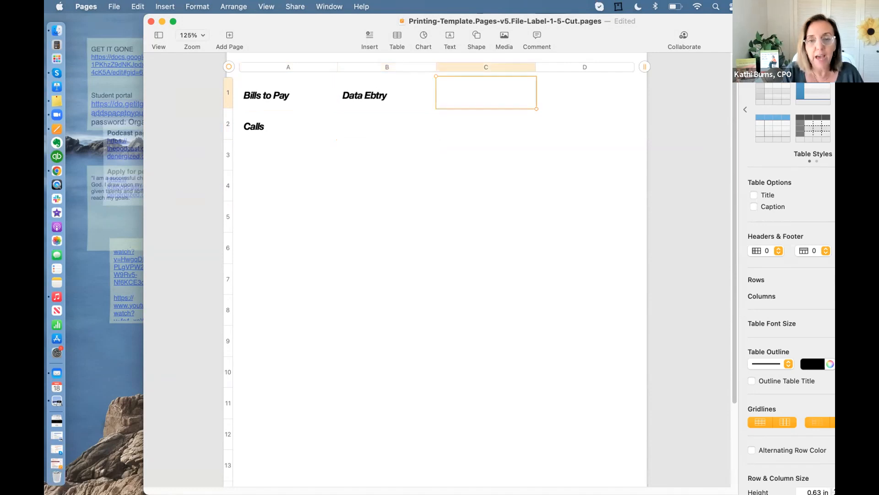
# Correct the spelling of the label in cell B1 to "Data Entry"
pyautogui.press('Left')
pyautogui.press('Left')
pyautogui.press('Right')
pyautogui.press('Right')
pyautogui.press('Left')
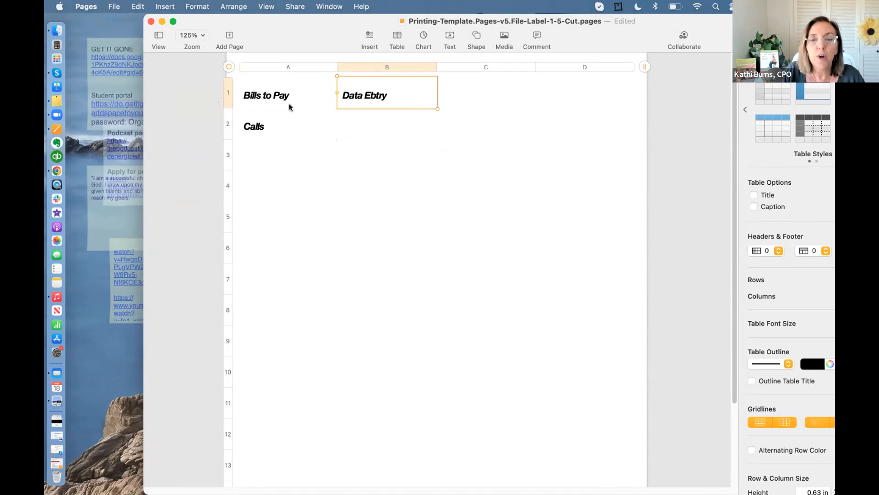
pyautogui.click(375, 96)
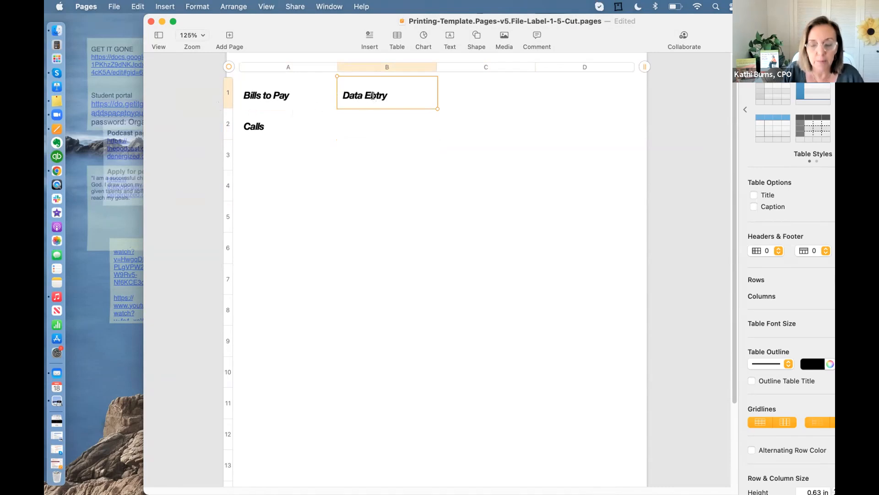
pyautogui.press('BackSpace')
pyautogui.write('n')
pyautogui.press('Tab')
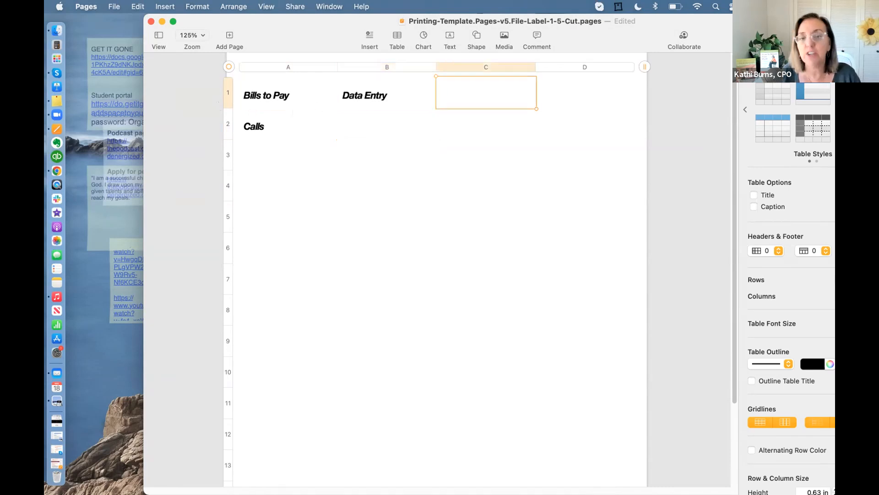
pyautogui.click(288, 124)
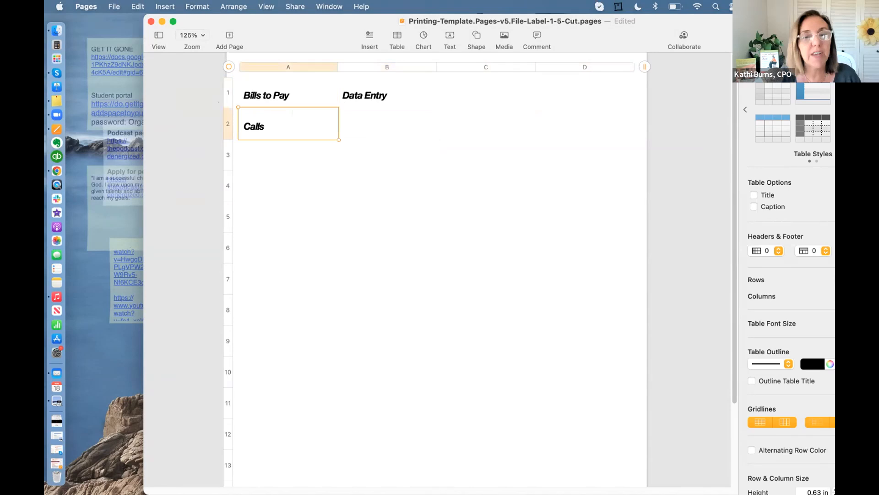
pyautogui.press('Tab')
pyautogui.press('Tab')
pyautogui.press('Tab')
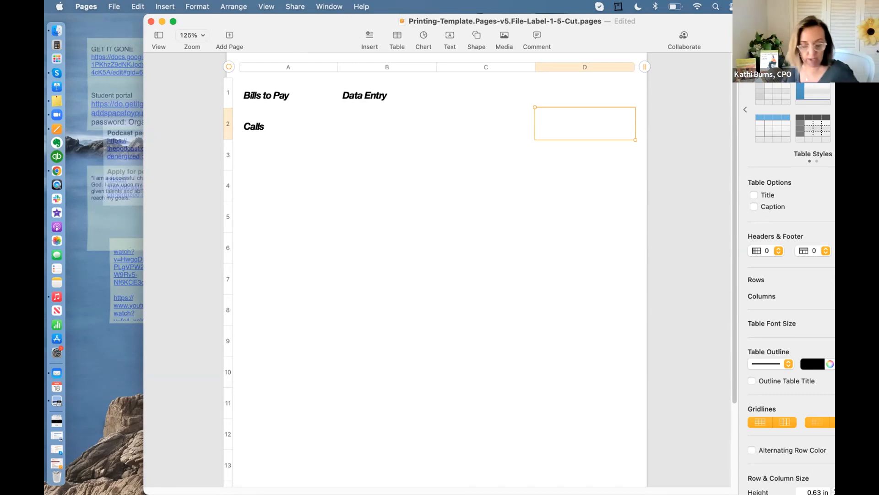
# Print one copy of the label sheet on the HP DeskJet 3630 series and check the job in the print queue
pyautogui.press('super+p')
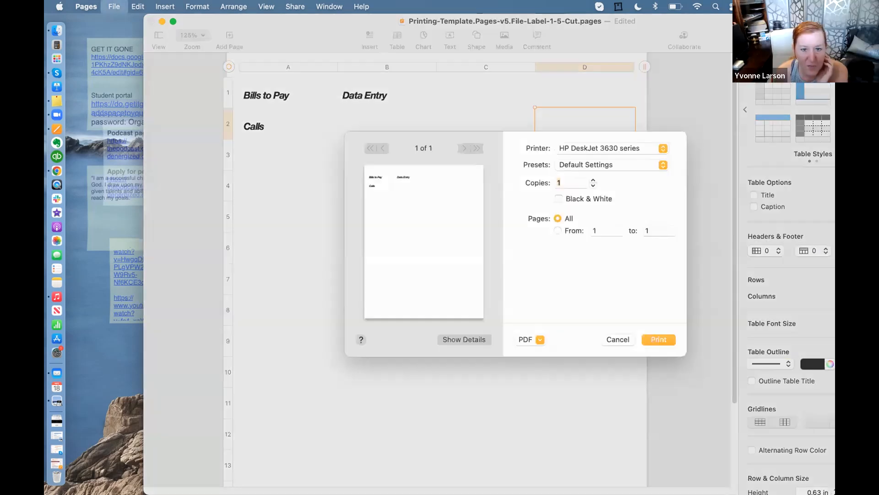
pyautogui.press('Return')
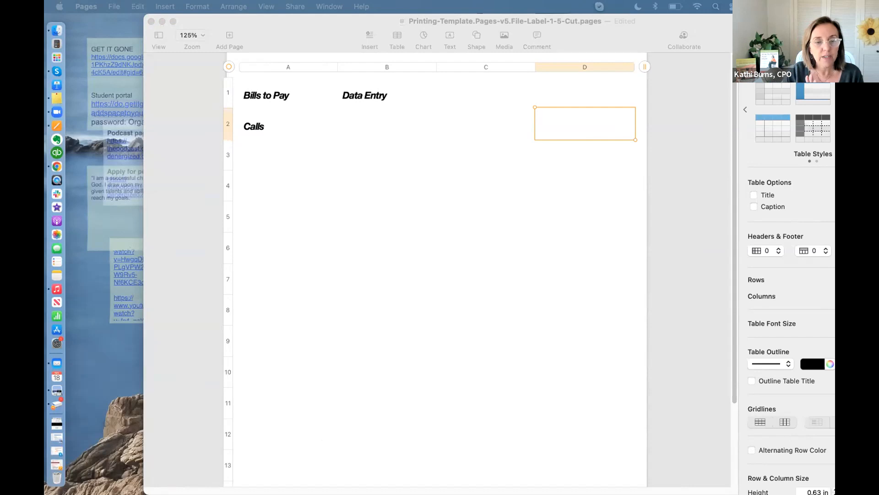
pyautogui.click(55, 403)
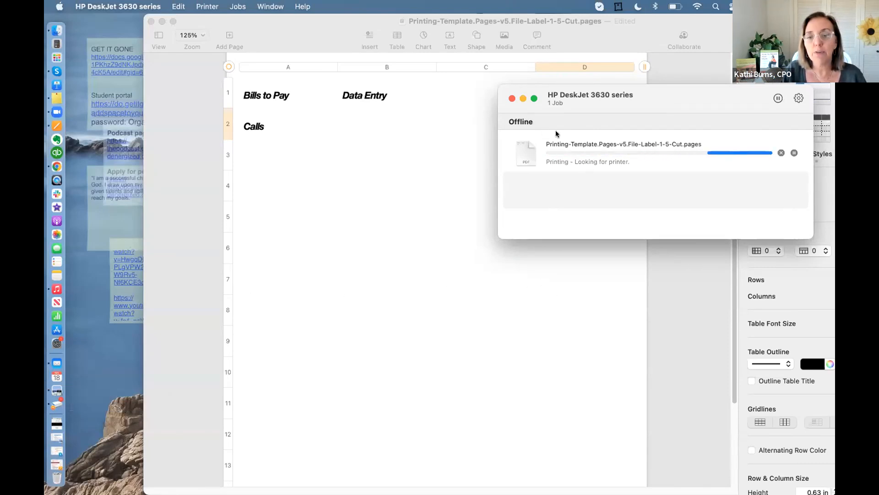
pyautogui.click(618, 154)
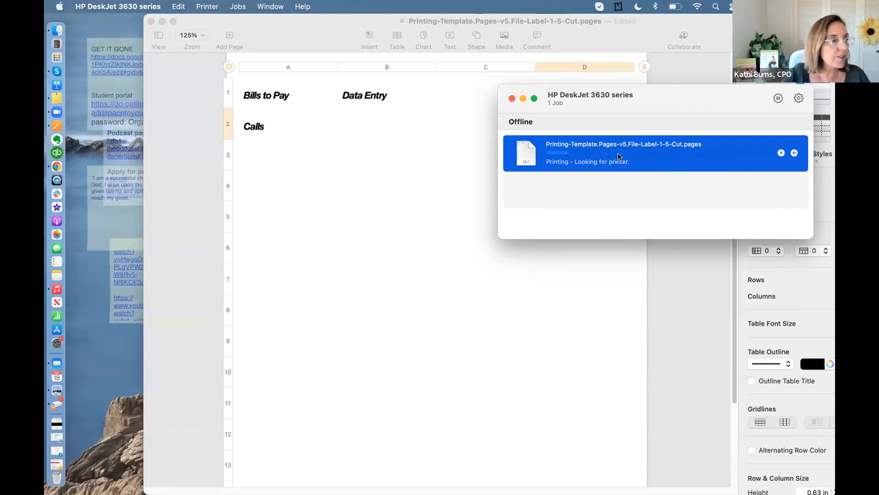
pyautogui.click(512, 98)
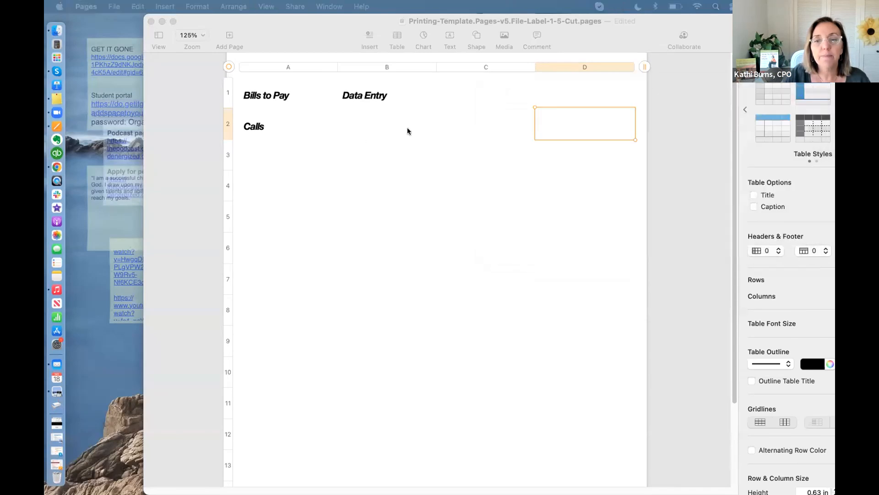
# Add two labels in row 8 of the template: "Waiting" in cell A8 and "Dat entry" in cell B8
pyautogui.click(254, 95)
pyautogui.click(254, 95)
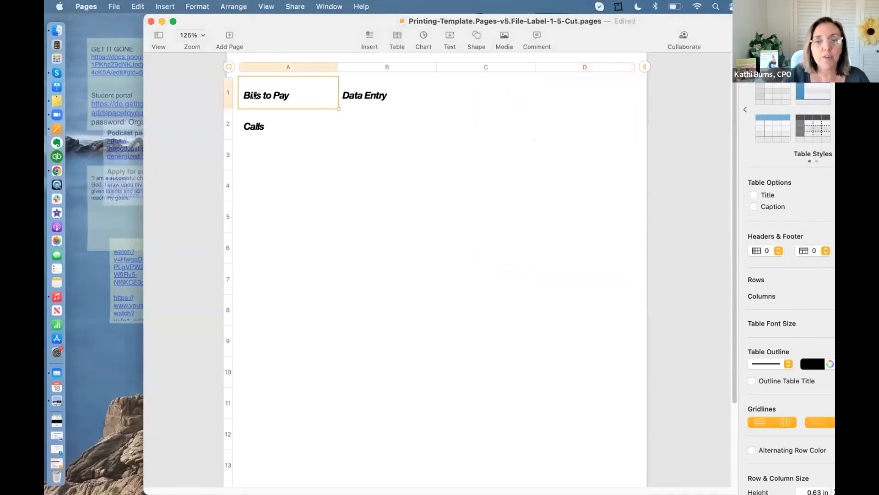
pyautogui.press('Down')
pyautogui.press('Down')
pyautogui.press('Down')
pyautogui.press('Down')
pyautogui.press('Down')
pyautogui.press('Down')
pyautogui.press('Down')
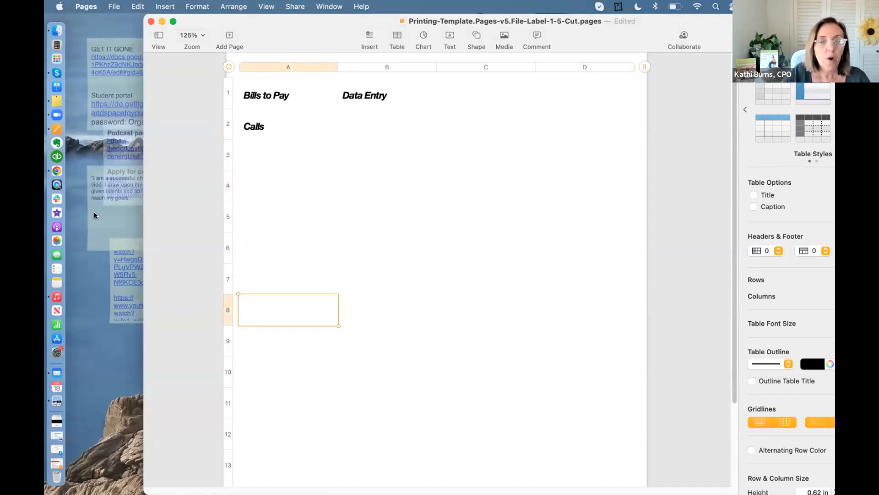
pyautogui.click(279, 312)
pyautogui.write('Waiting')
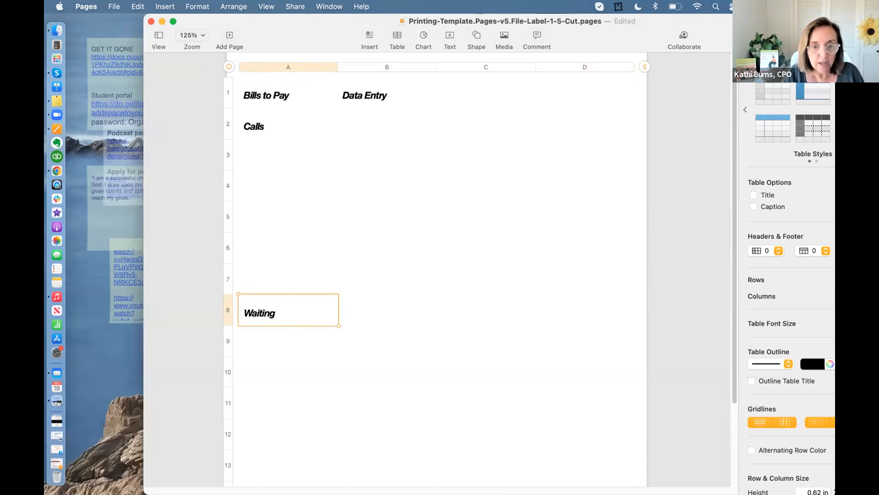
pyautogui.press('Tab')
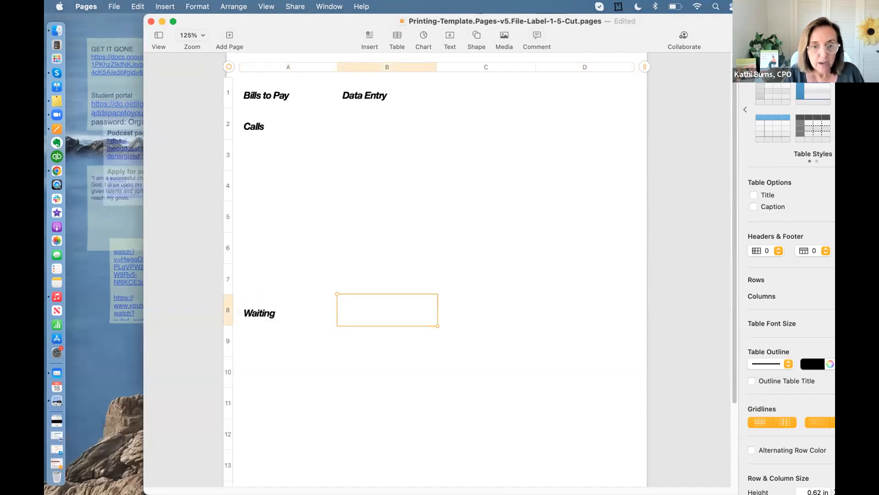
pyautogui.write('Dat entry')
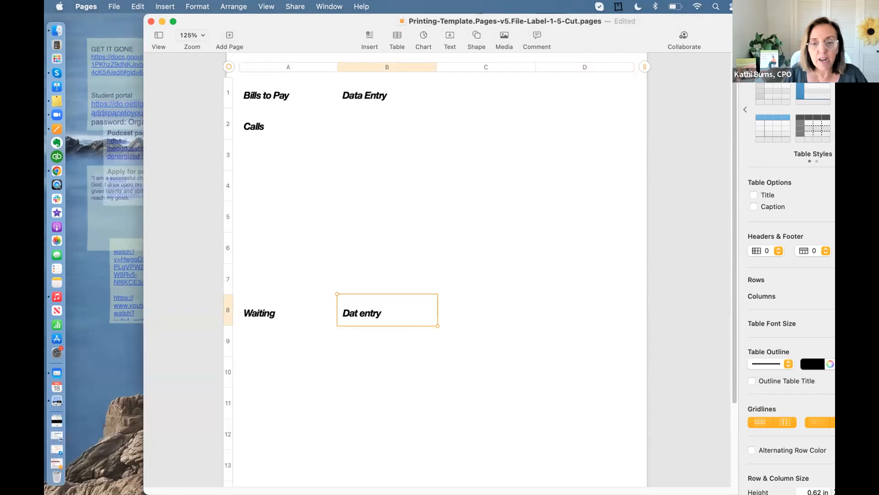
# Clear the labels "Calls", "Bills to Pay" and "Data Entry" from the first two rows
pyautogui.press('Up')
pyautogui.press('Up')
pyautogui.press('Up')
pyautogui.press('Up')
pyautogui.press('Up')
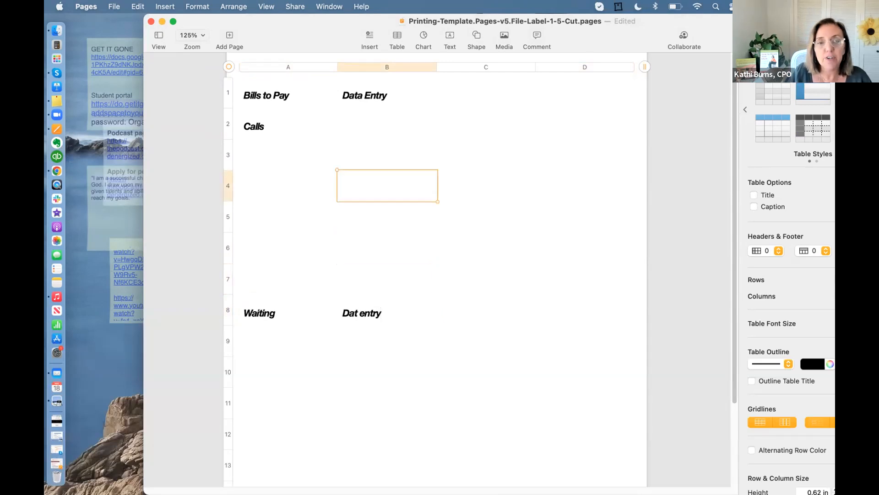
pyautogui.press('Left')
pyautogui.press('Up')
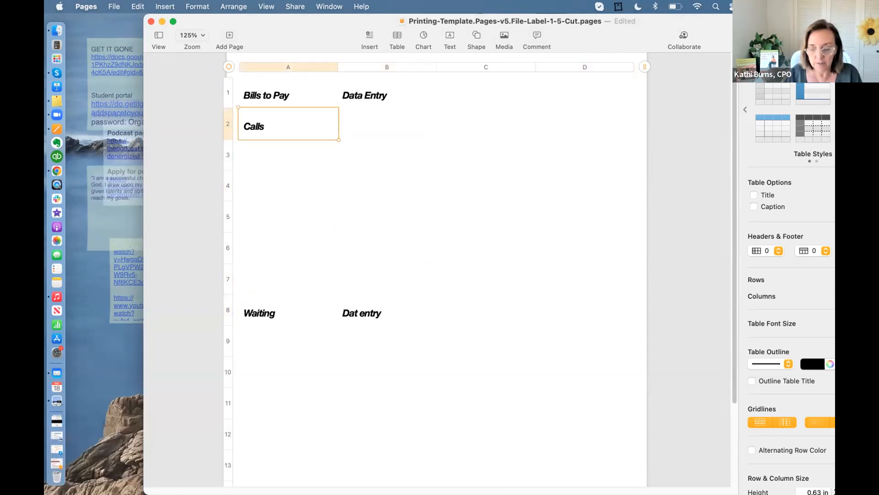
pyautogui.press('Delete')
pyautogui.press('Up')
pyautogui.press('Delete')
pyautogui.press('Right')
pyautogui.press('Delete')
# Select the empty cell B9 directly below the "Dat entry" label
pyautogui.press('Down')
pyautogui.press('Down')
pyautogui.press('Down')
pyautogui.press('Down')
pyautogui.press('Down')
pyautogui.press('Down')
pyautogui.press('Down')
pyautogui.press('Down')
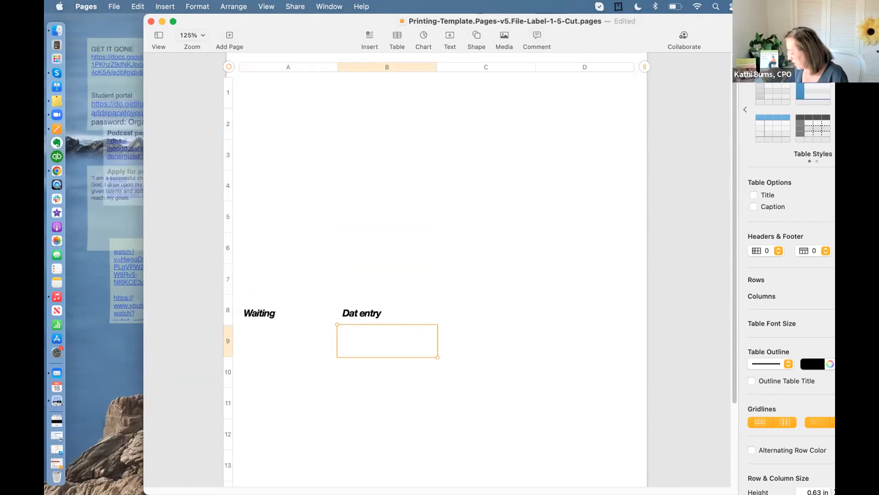
# Print the label sheet containing the row 8 labels "Waiting" and "Dat entry" on the HP DeskJet 3630 series
pyautogui.click(356, 262)
pyautogui.press('super+p')
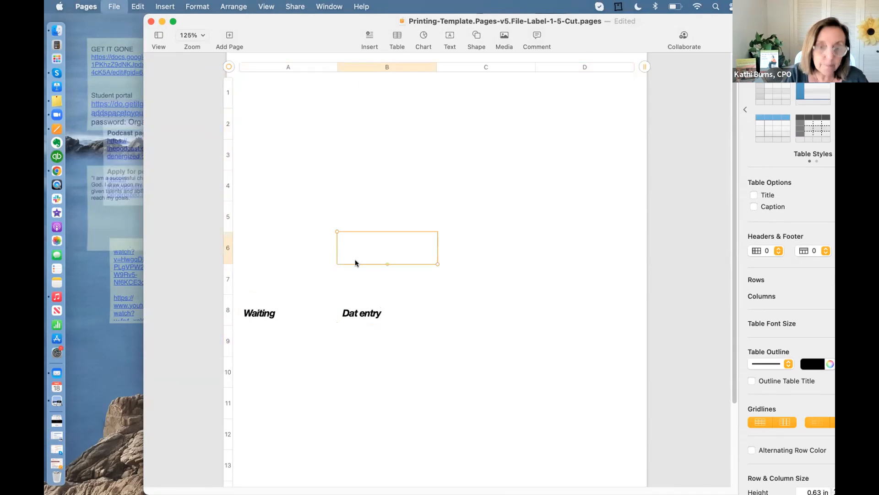
pyautogui.press('Escape')
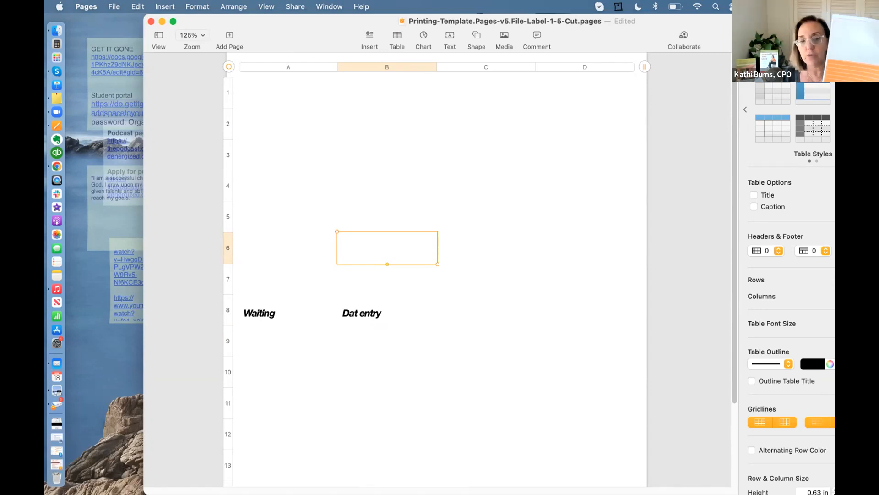
pyautogui.press('Down')
pyautogui.press('Down')
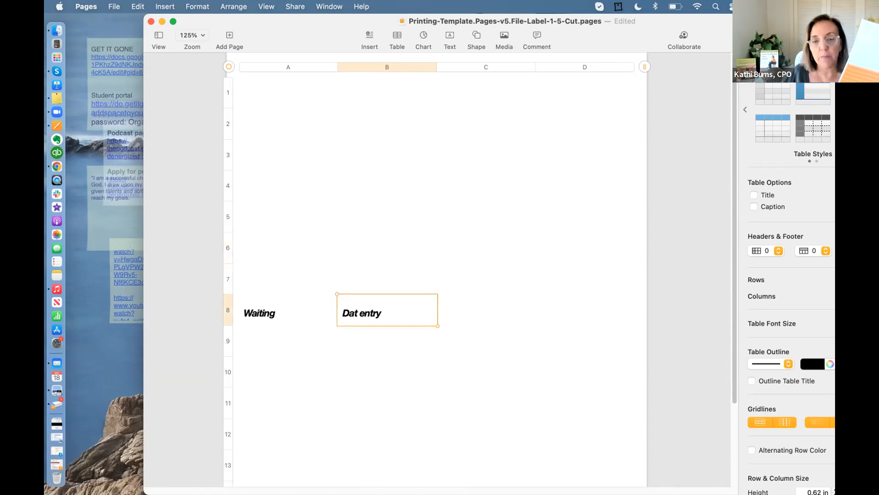
pyautogui.press('Right')
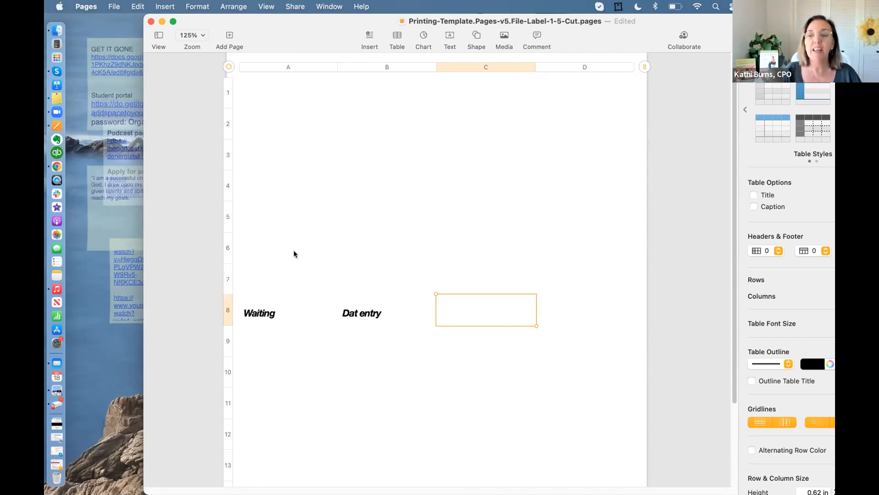
# Check the label sheet's job in the HP DeskJet 3630 series print queue and close the queue window
pyautogui.click(56, 403)
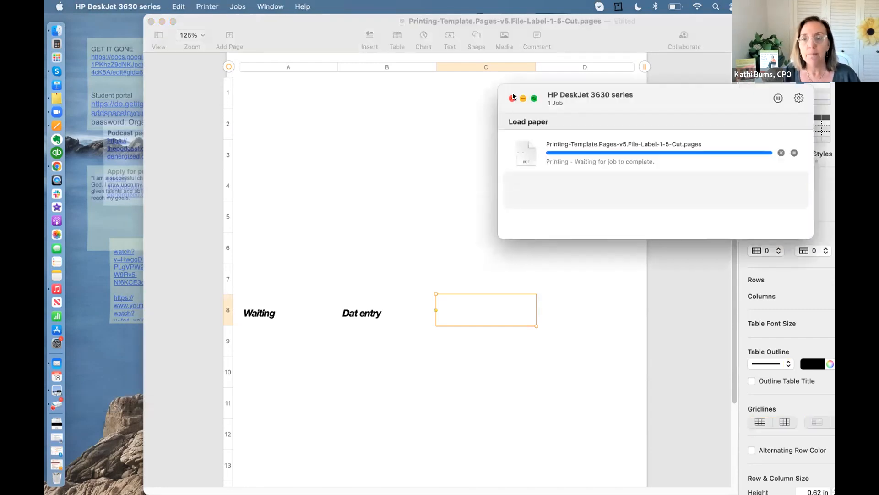
pyautogui.click(512, 99)
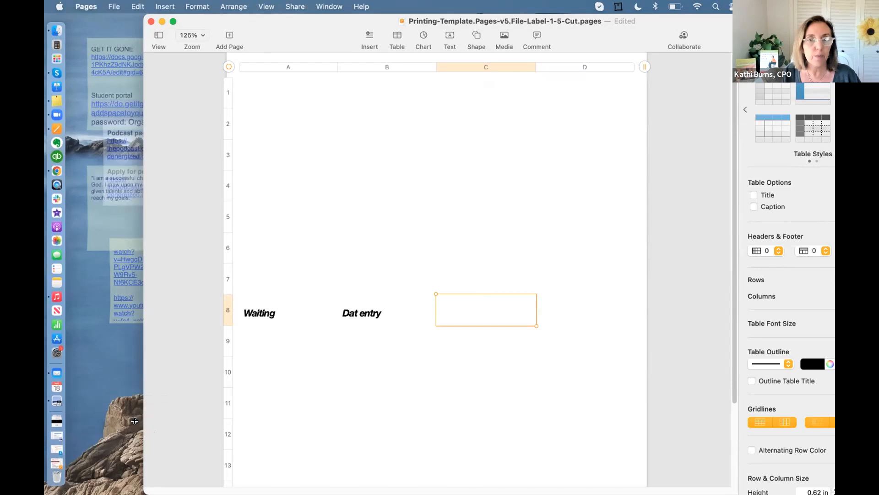
# Select the empty cell B7 and reposition the document window so the table formatting options are fully on screen
pyautogui.click(391, 271)
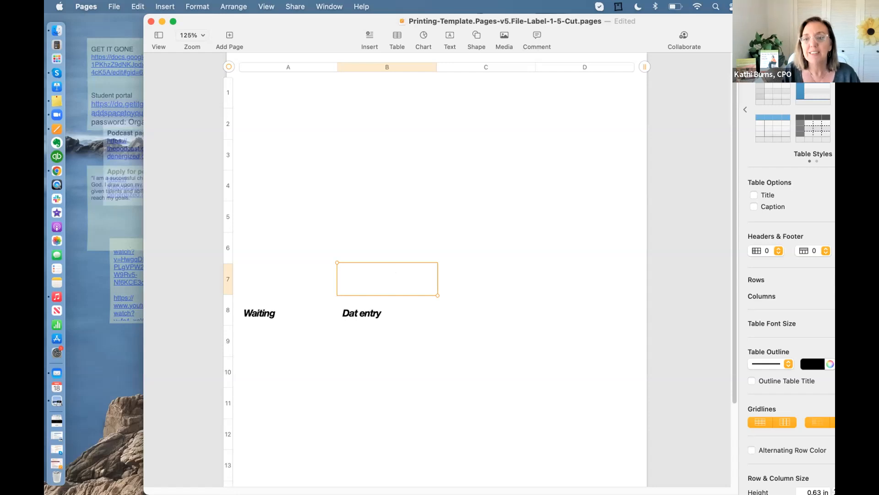
pyautogui.doubleClick(699, 34)
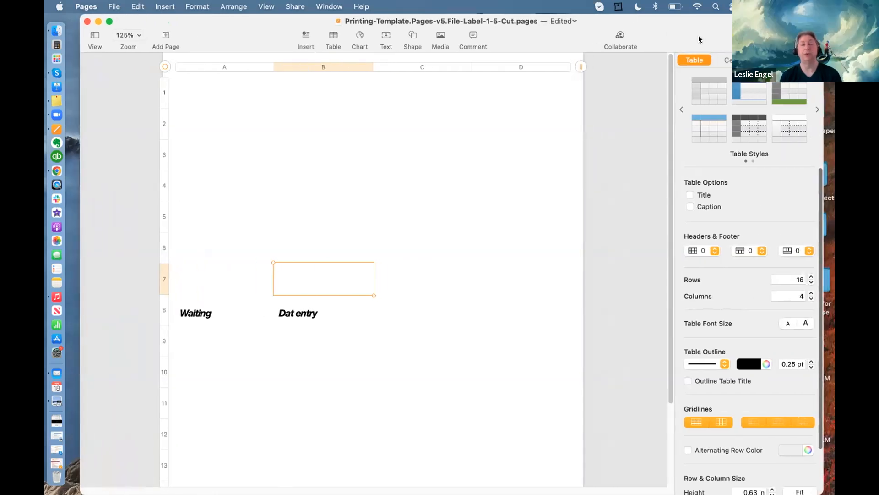